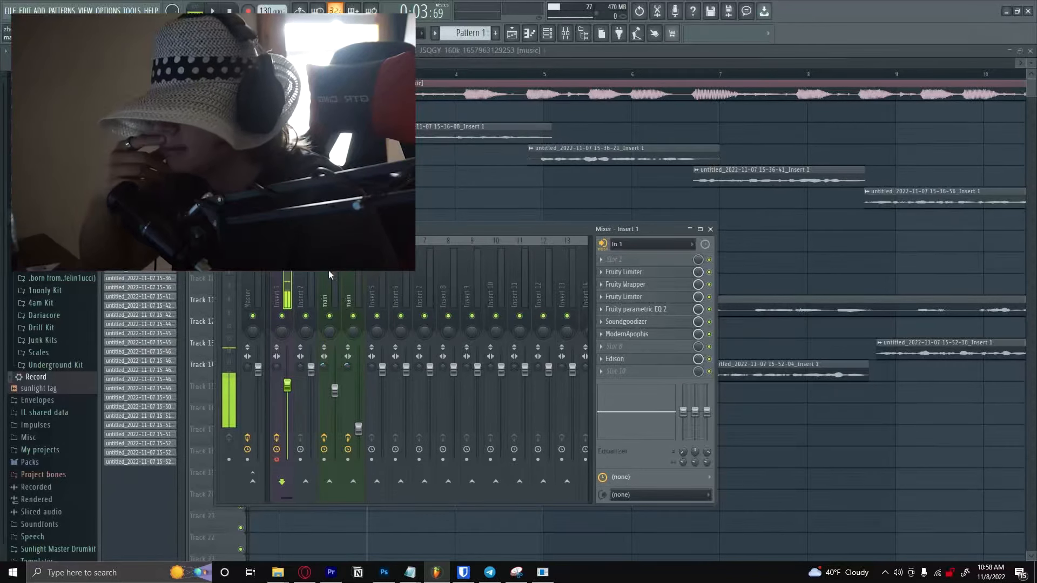
# Step: Compare the effect chains of the two green mixer tracks named main and return to the first one
pyautogui.click(329, 272)
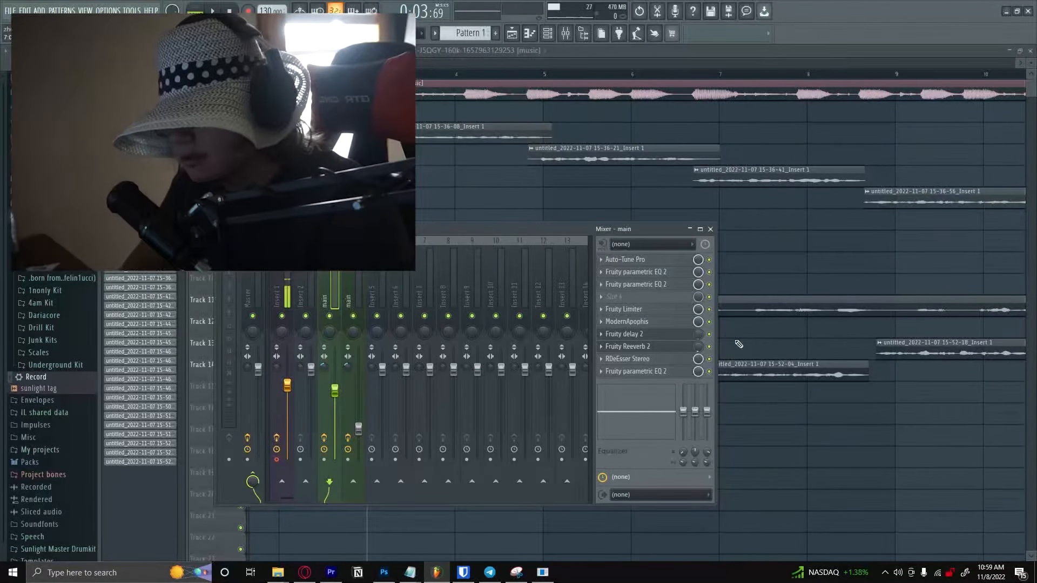
pyautogui.click(355, 277)
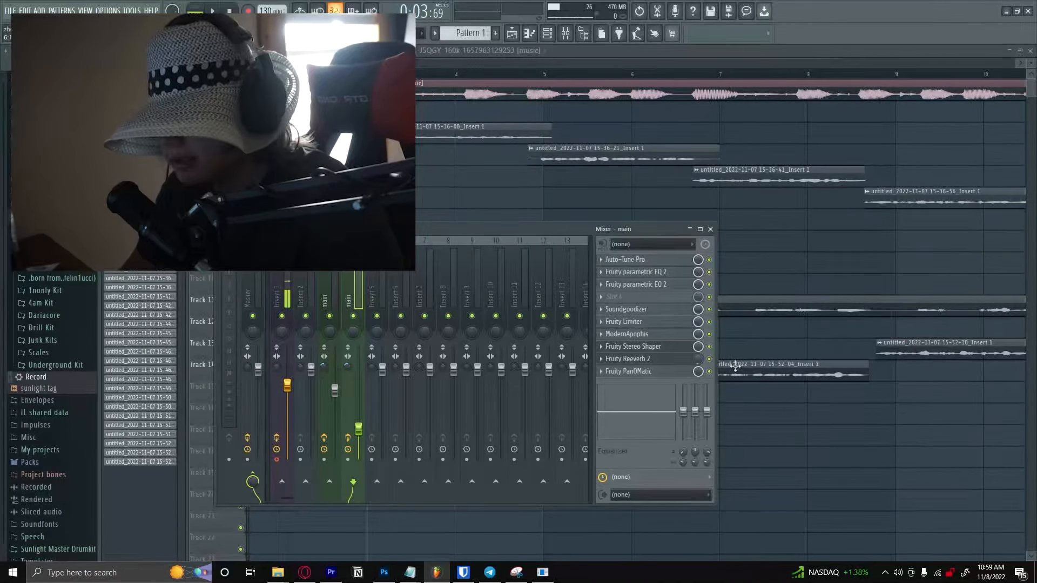
pyautogui.click(330, 273)
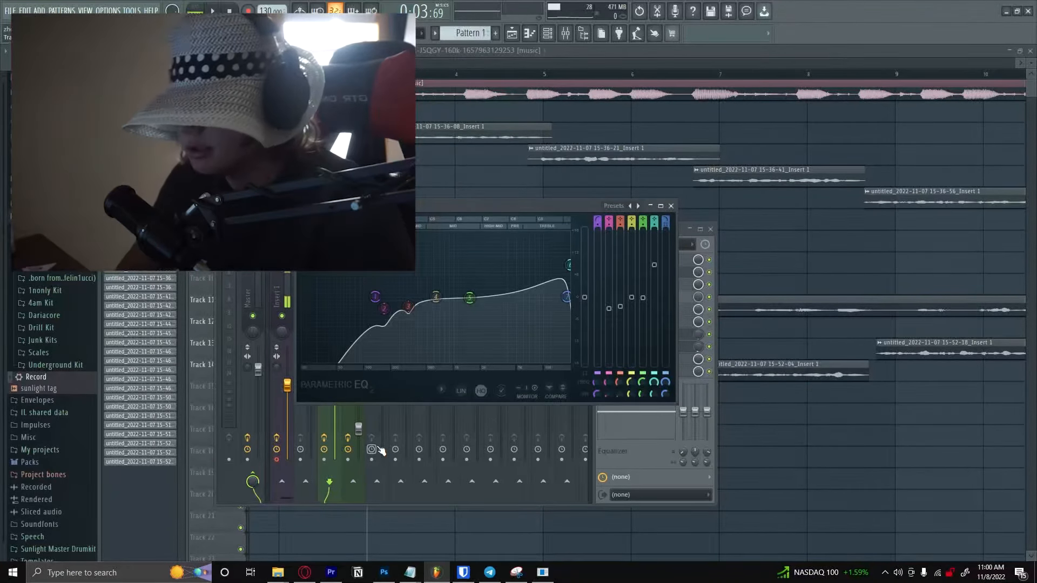
# Step: Set band 1 of the first Parametric EQ 2 to high pass, shifting its cutoff up and back down to the low end
pyautogui.rightClick(373, 303)
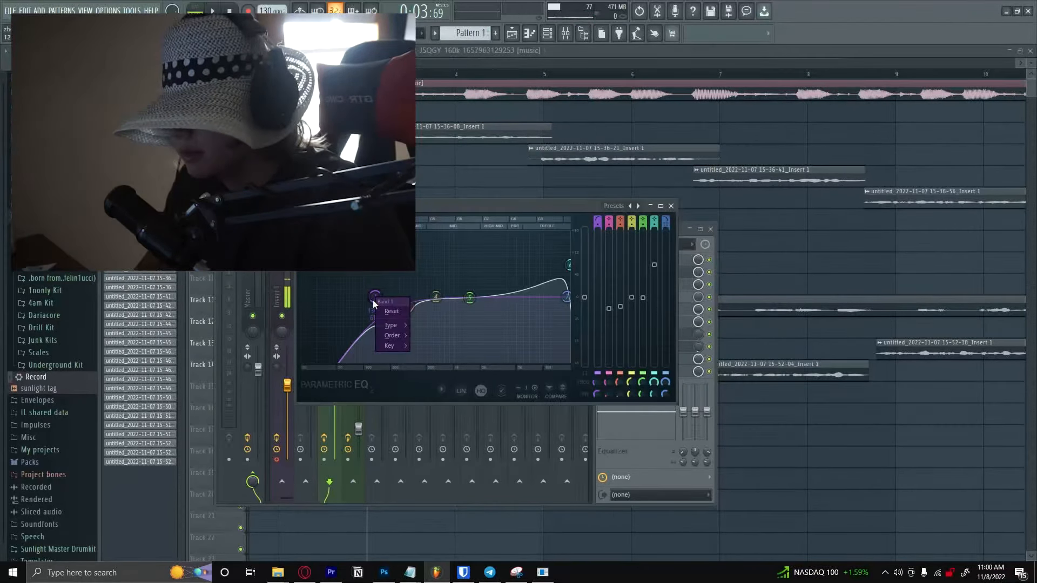
pyautogui.moveTo(392, 327)
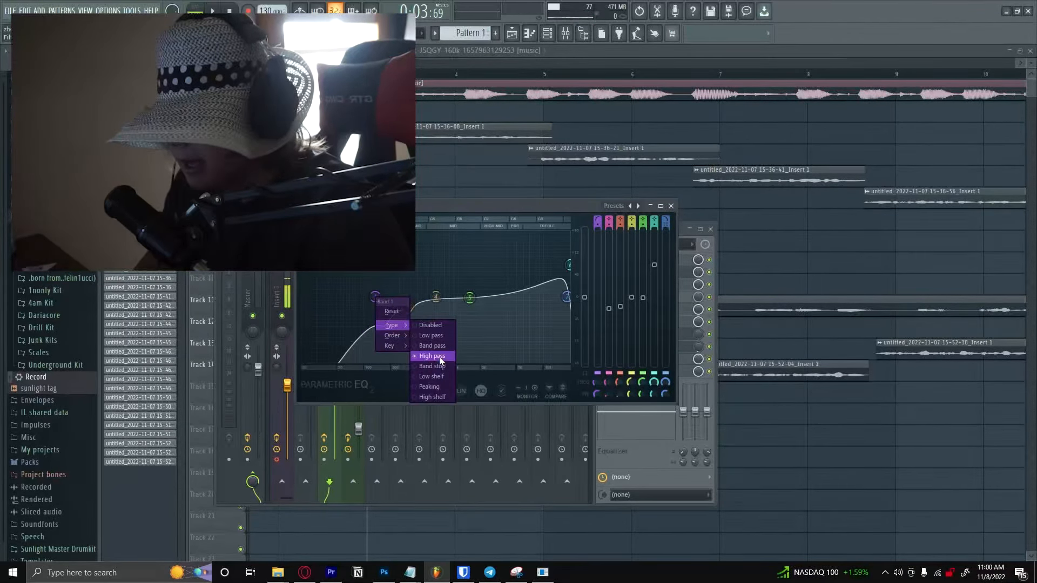
pyautogui.click(428, 358)
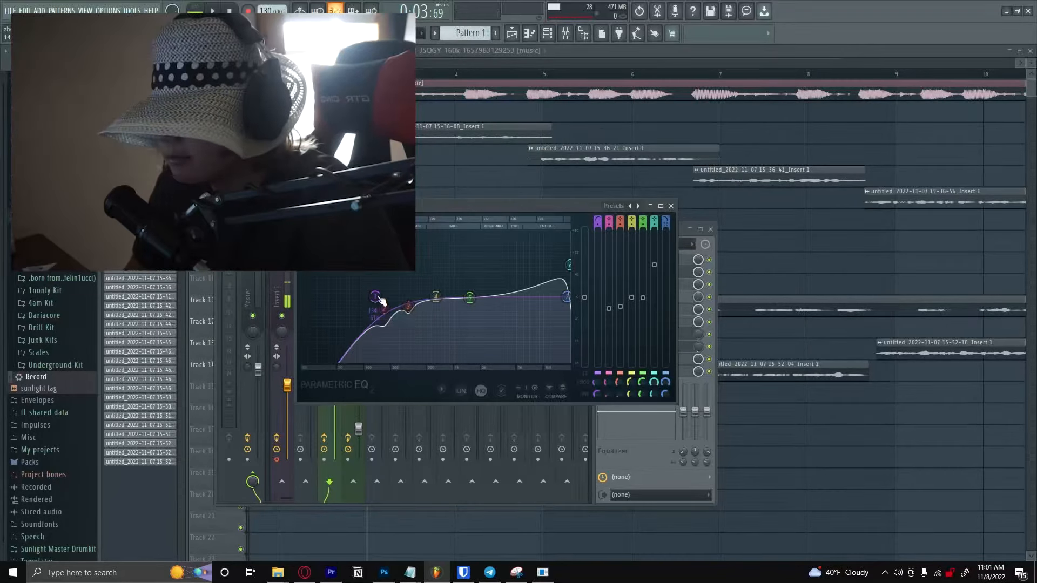
pyautogui.moveTo(375, 297); pyautogui.dragTo(395, 296)
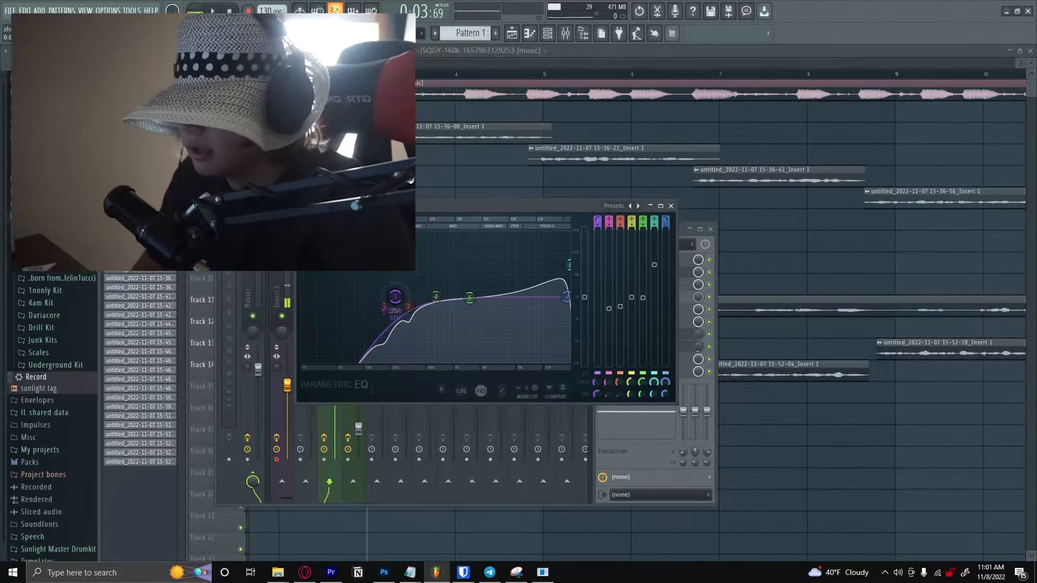
pyautogui.moveTo(395, 296); pyautogui.dragTo(373, 296)
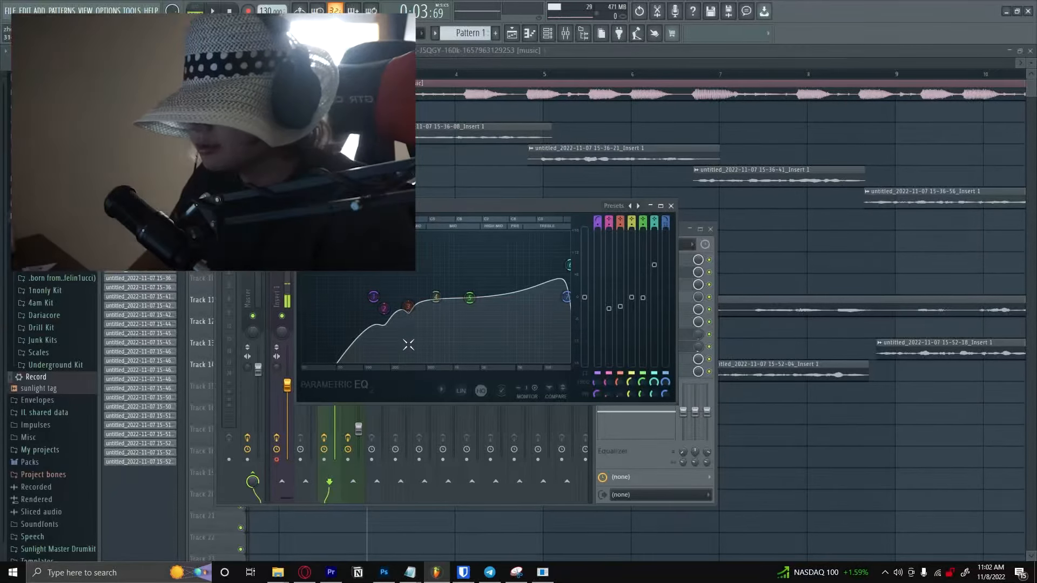
# Step: Boost bands 2 and 3 in turn to audition their frequencies, restoring the small cut on each band
pyautogui.moveTo(391, 318); pyautogui.dragTo(384, 238)
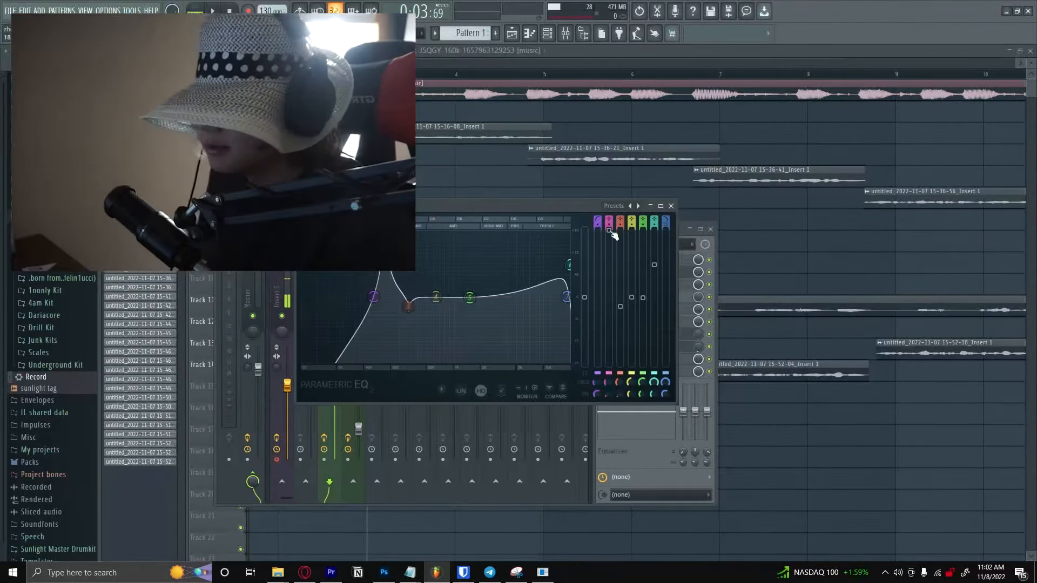
pyautogui.hotkey('ctrl', 'z')
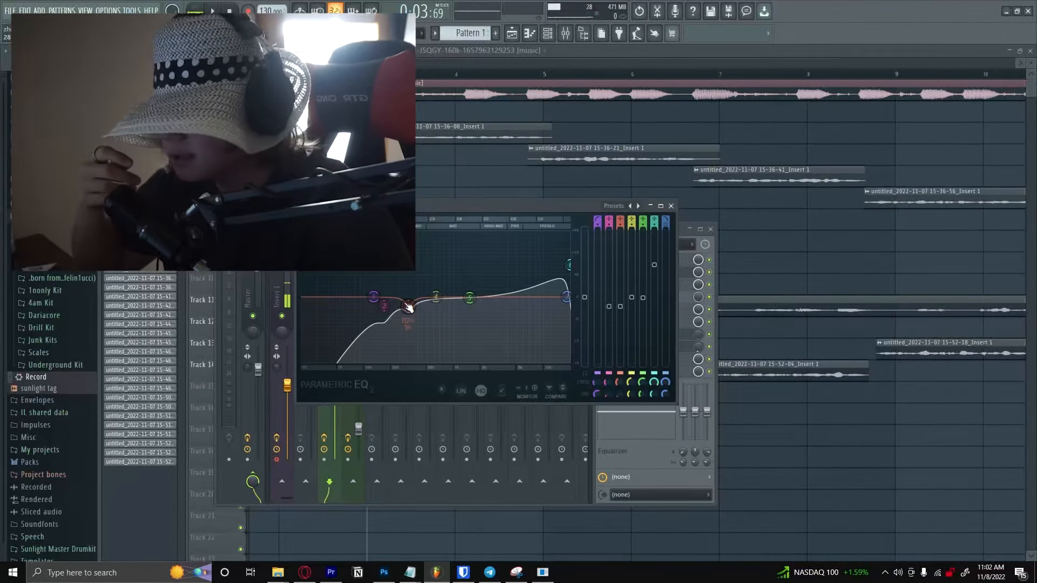
pyautogui.moveTo(408, 306); pyautogui.dragTo(403, 268)
pyautogui.press('space')
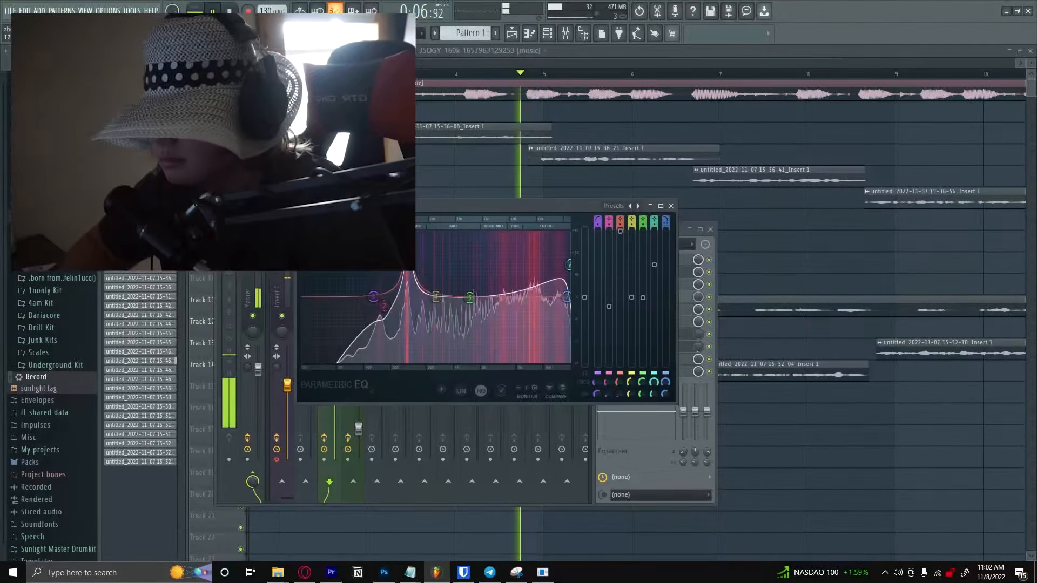
pyautogui.moveTo(620, 231); pyautogui.dragTo(620, 306)
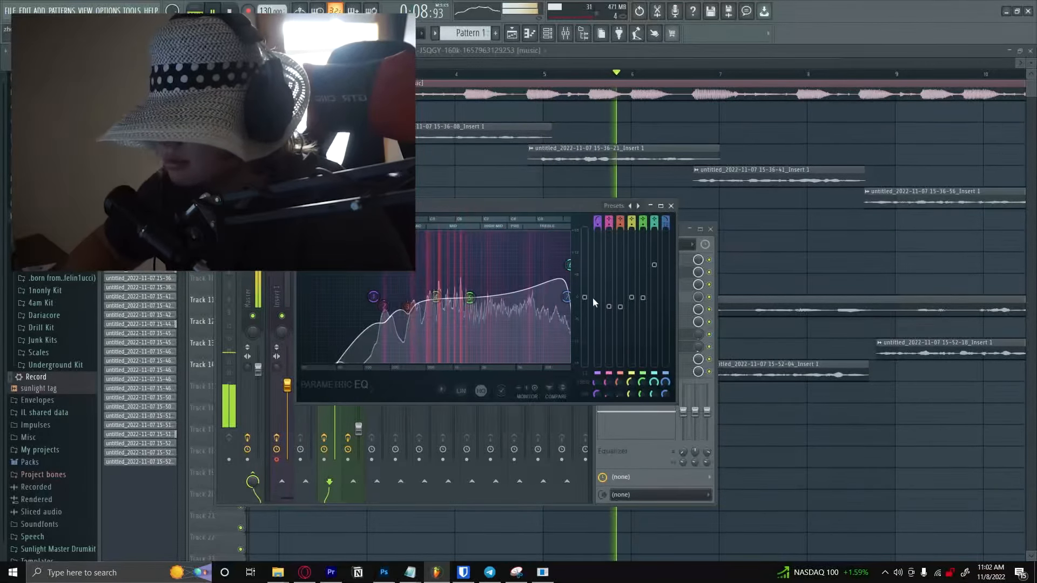
pyautogui.press('space')
# Step: Check band 7's low-pass filter type and fine-tune the treble boost on band 6
pyautogui.rightClick(567, 298)
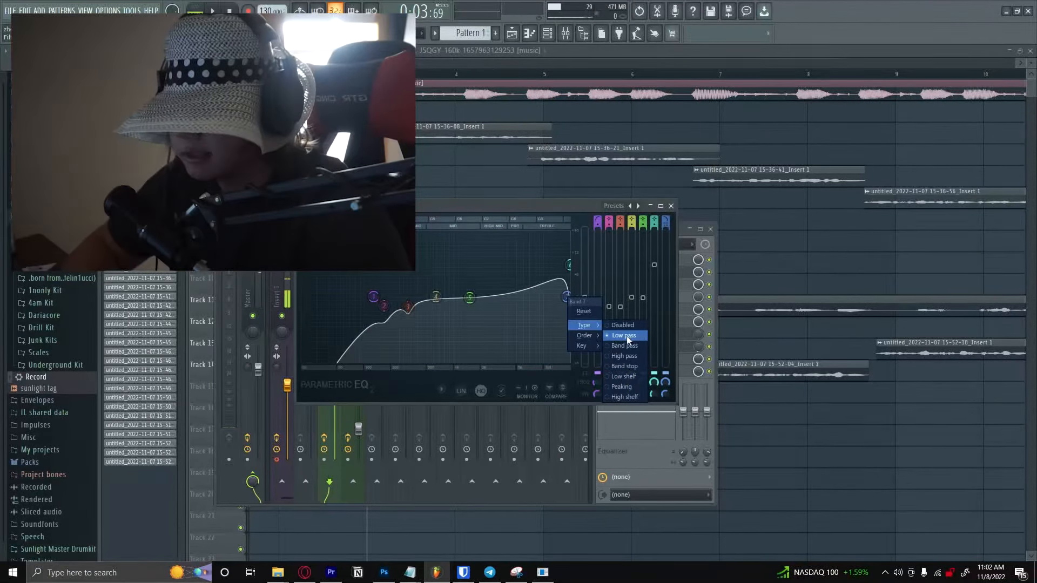
pyautogui.click(568, 265)
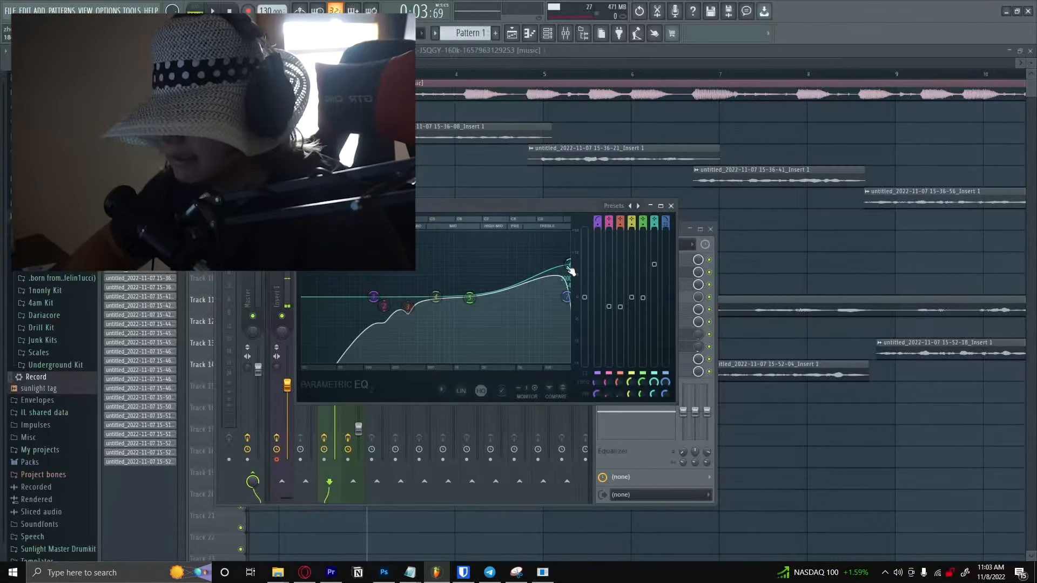
pyautogui.moveTo(567, 270); pyautogui.dragTo(542, 280)
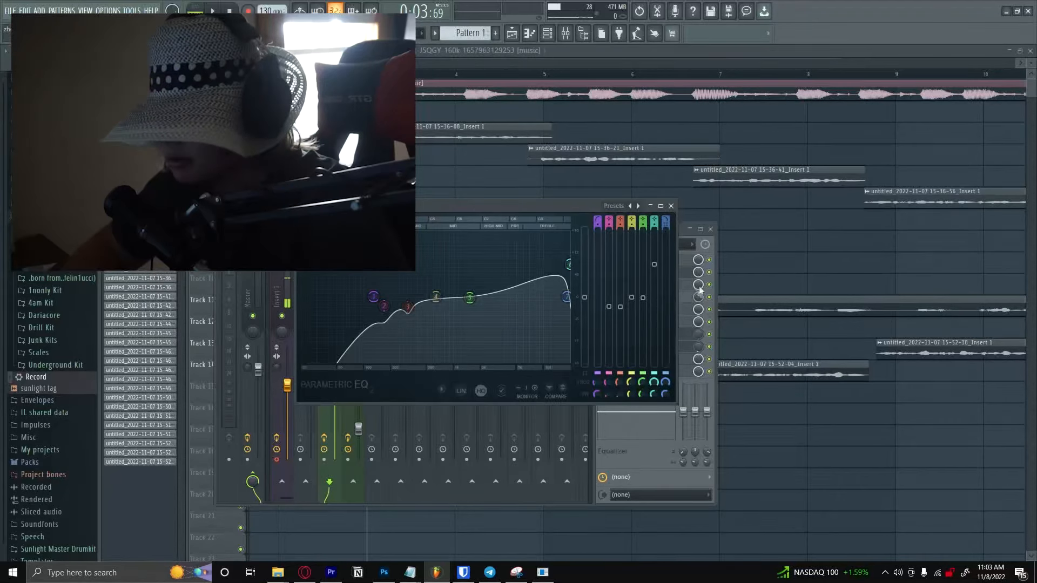
# Step: Open the second Parametric EQ 2 on the main track and check the Steep 8 order of band 1
pyautogui.click(647, 286)
pyautogui.click(648, 290)
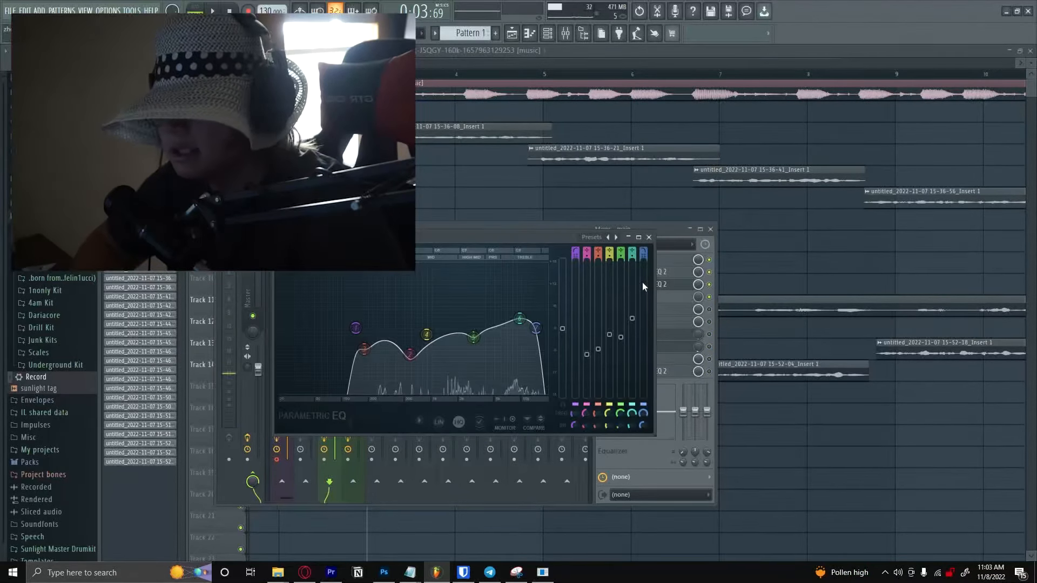
pyautogui.rightClick(355, 334)
pyautogui.moveTo(371, 356)
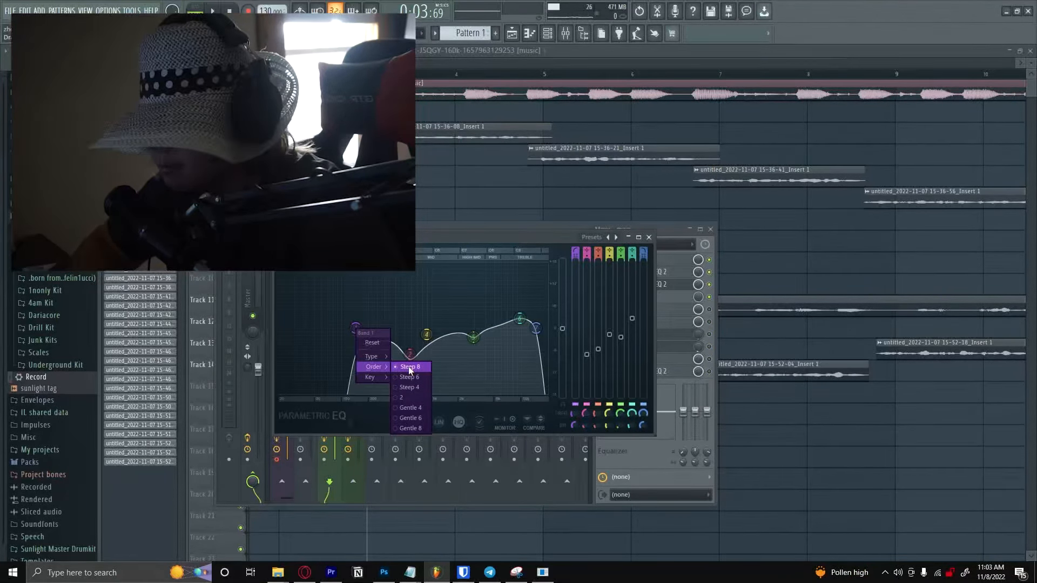
pyautogui.click(400, 277)
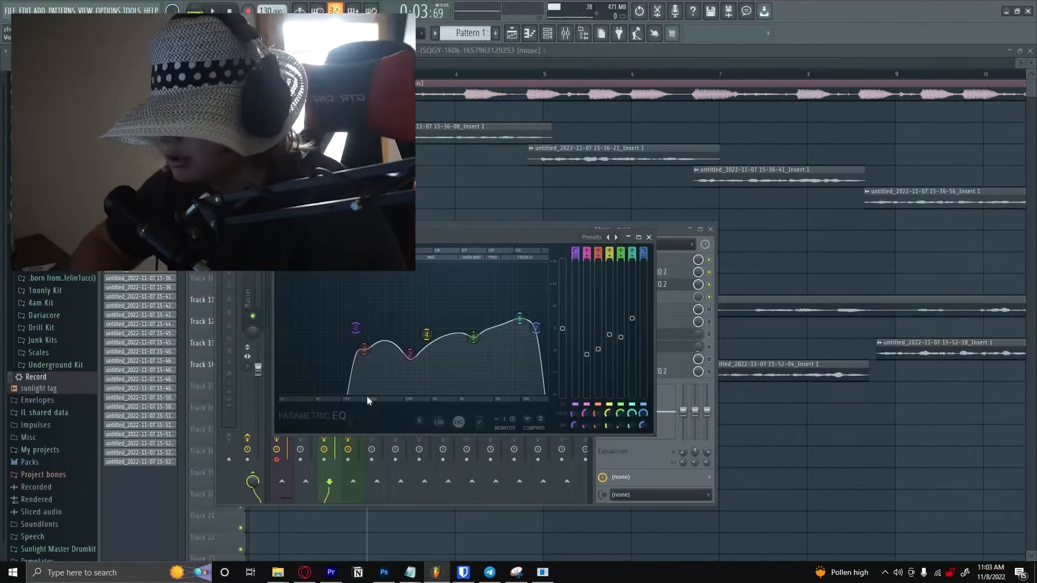
# Step: Deepen the band 5 dip slightly in the second equalizer while playing the vocals
pyautogui.moveTo(406, 359)
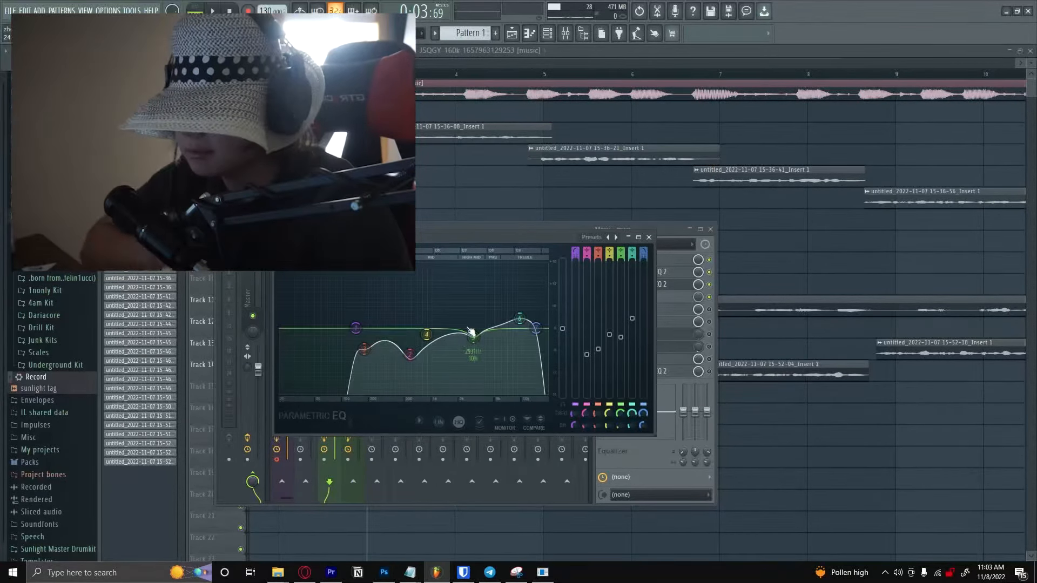
pyautogui.press('space')
pyautogui.moveTo(473, 338)
pyautogui.mouseDown()
pyautogui.moveTo(473, 265)
pyautogui.moveTo(473, 339)
pyautogui.mouseUp()
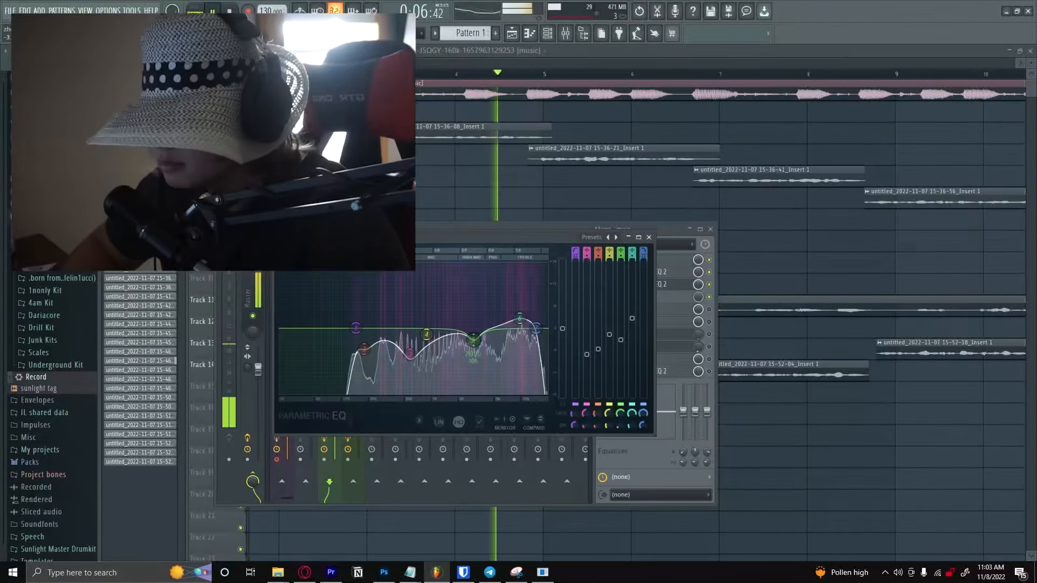
pyautogui.press('space')
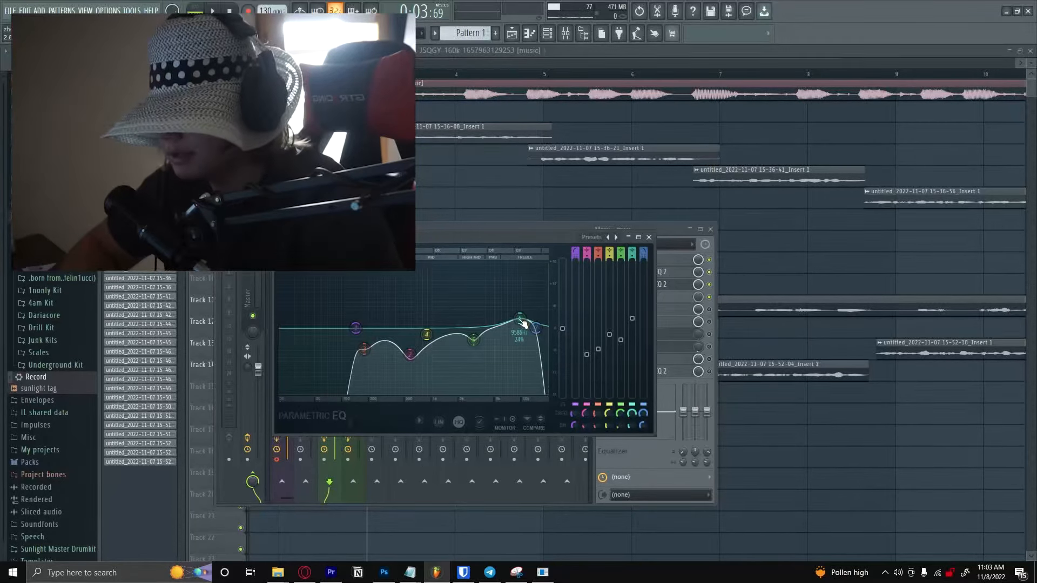
pyautogui.scroll(-3, 521, 326)
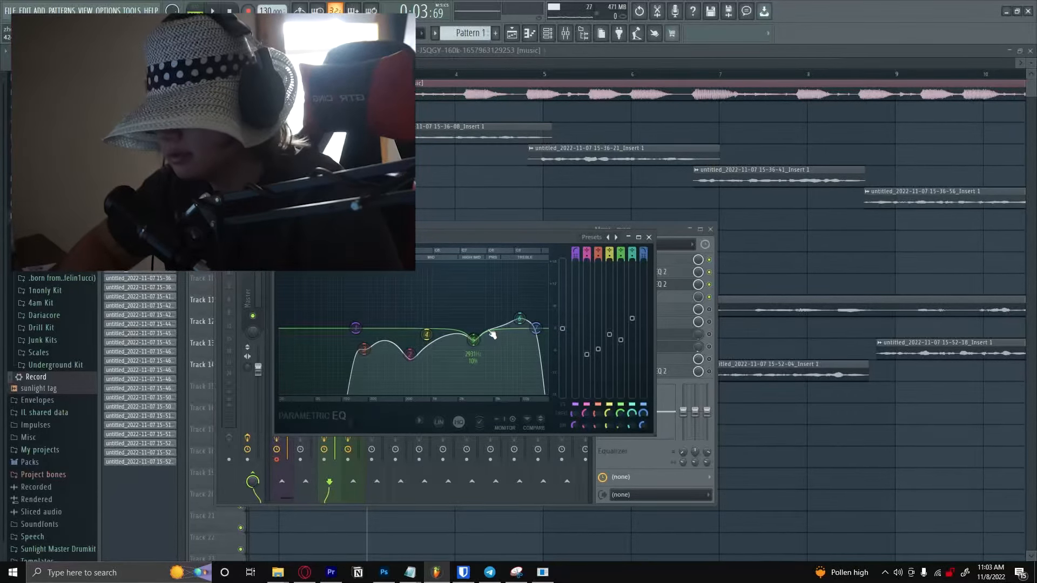
# Step: Set band 7 of the second equalizer to low pass and close the equalizer
pyautogui.rightClick(537, 328)
pyautogui.moveTo(546, 356)
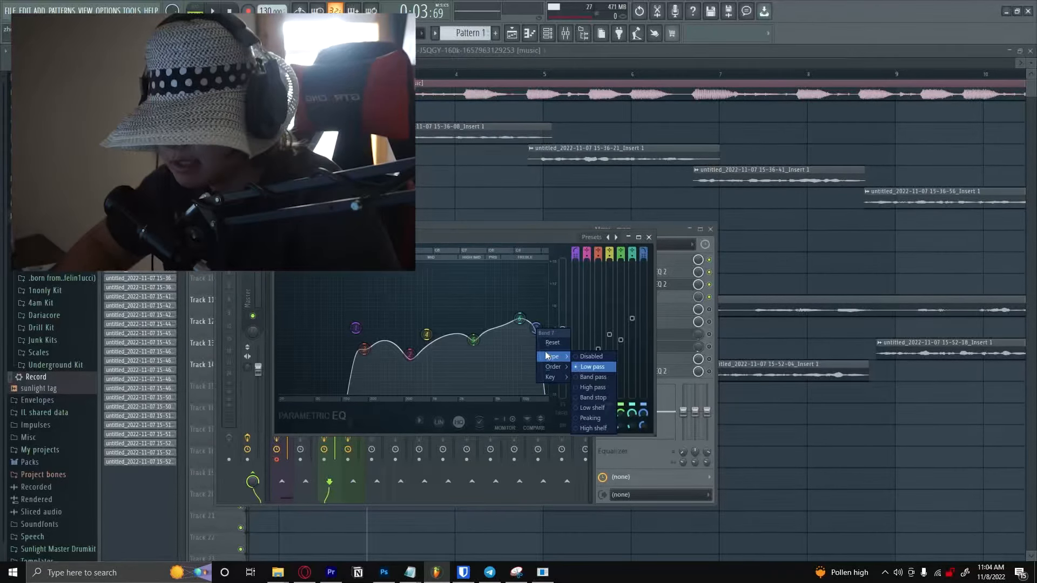
pyautogui.click(592, 367)
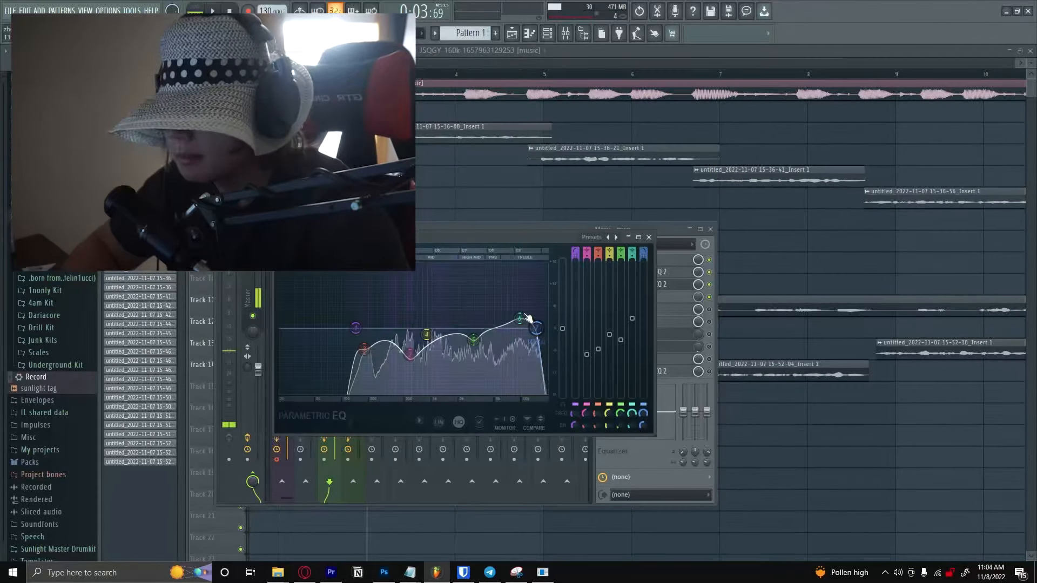
pyautogui.click(649, 237)
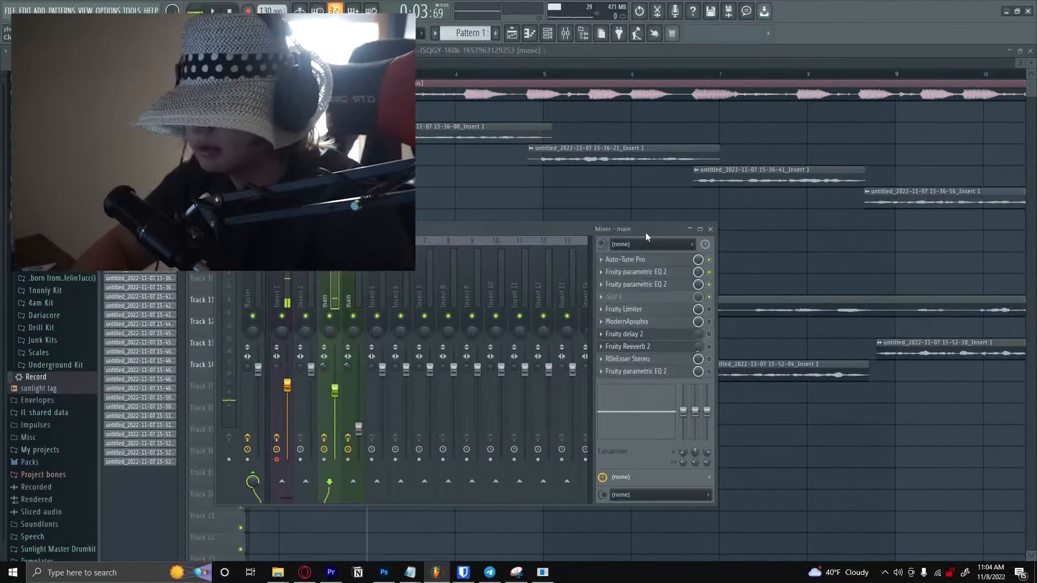
# Step: Inspect the compressor, Fruity Reeverb 2 and RDeEsser Stereo settings on the first main track
pyautogui.click(623, 309)
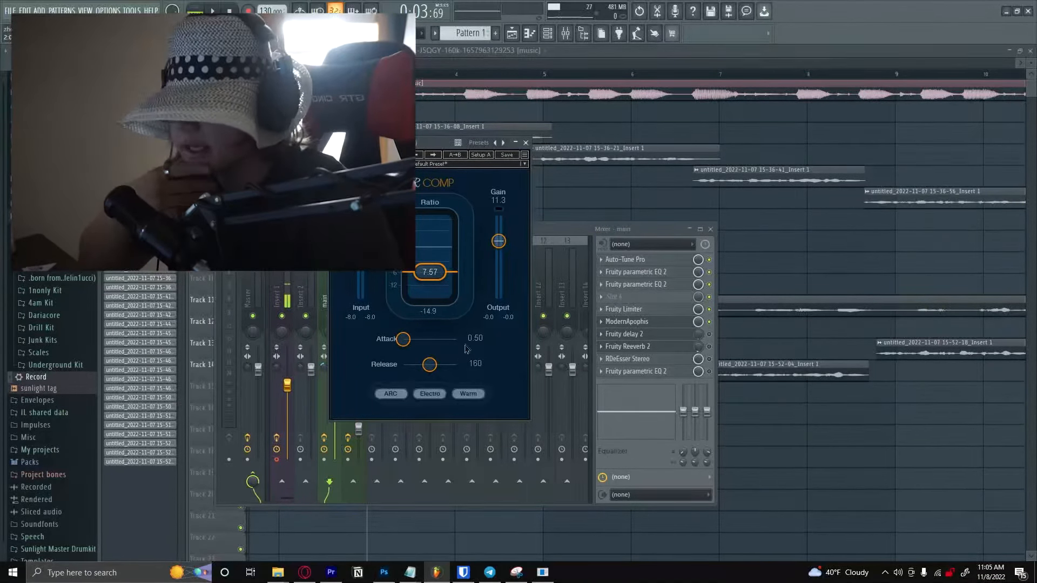
pyautogui.click(525, 143)
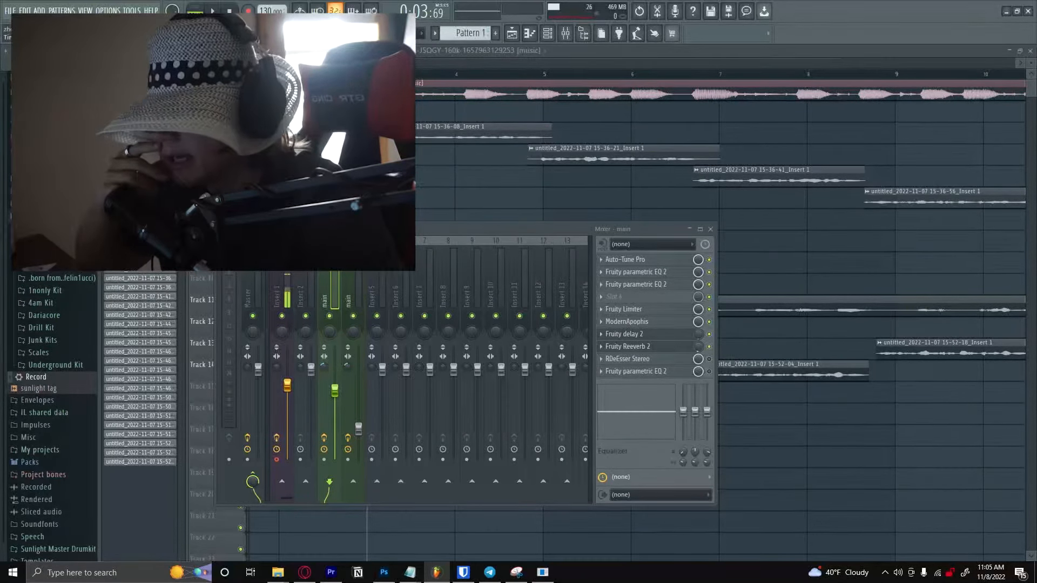
pyautogui.click(626, 346)
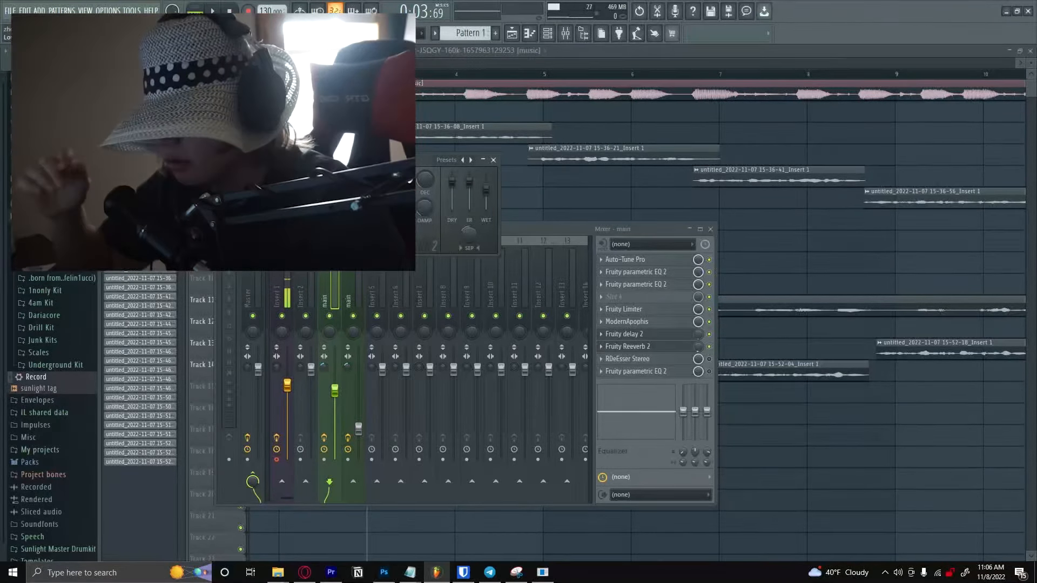
pyautogui.click(709, 359)
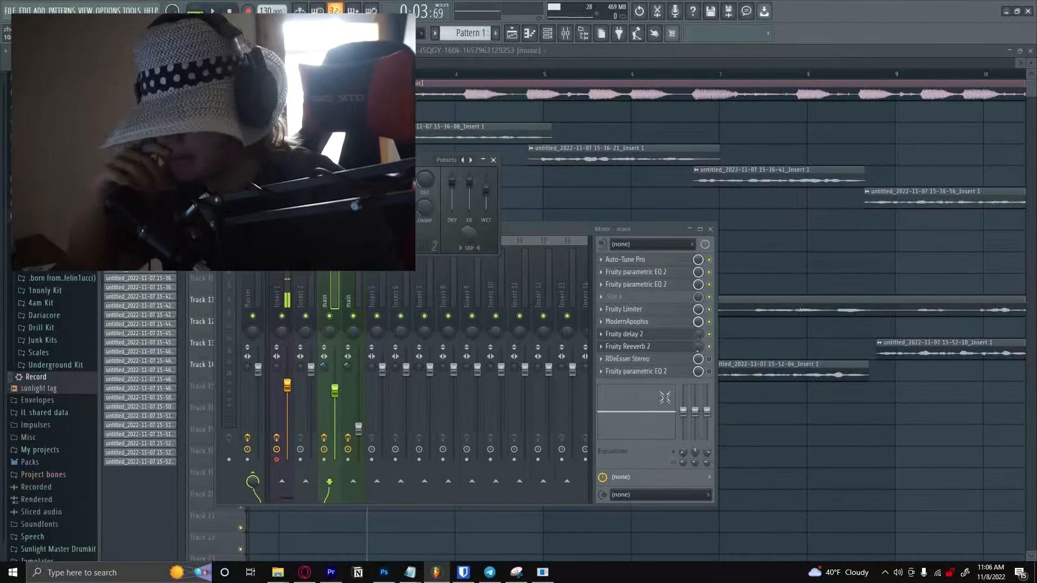
pyautogui.click(640, 359)
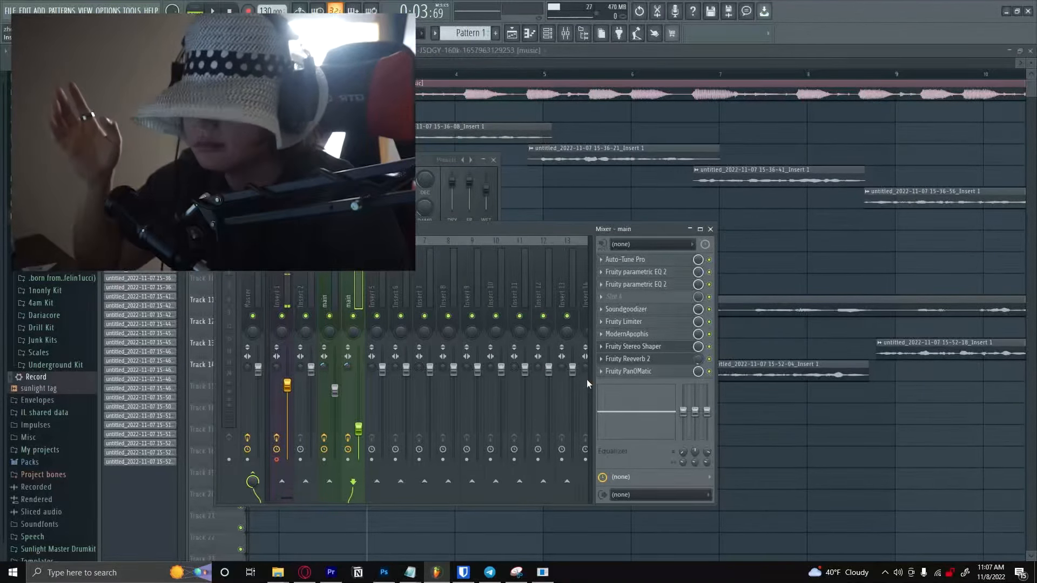
# Step: Look at the first main track's file options for opening and saving a mixer track state
pyautogui.click(327, 294)
pyautogui.rightClick(332, 297)
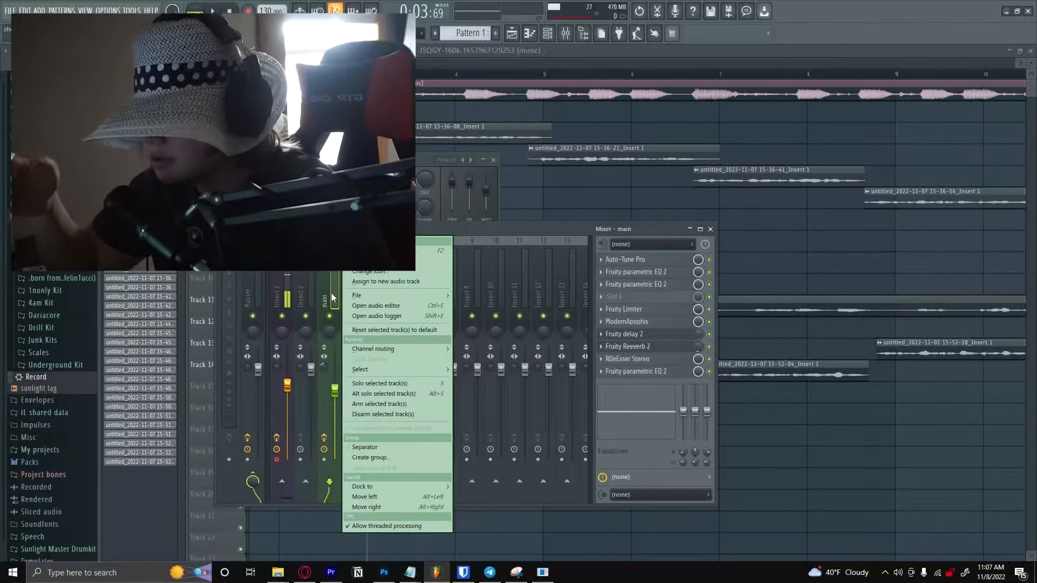
pyautogui.moveTo(378, 293)
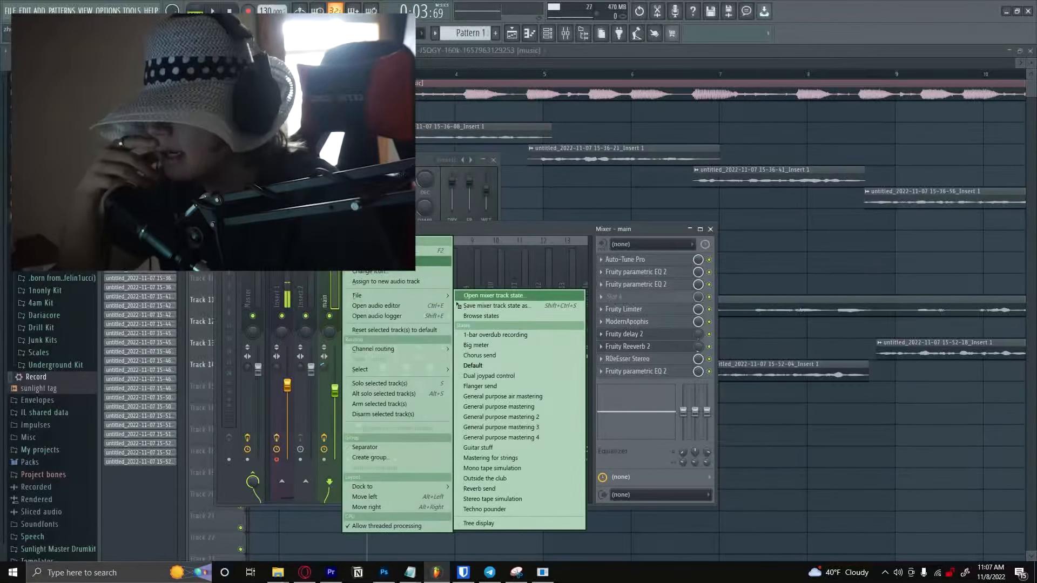
pyautogui.click(335, 272)
# Step: Select the second main track and inspect its Fruity Stereo Shaper settings
pyautogui.click(358, 276)
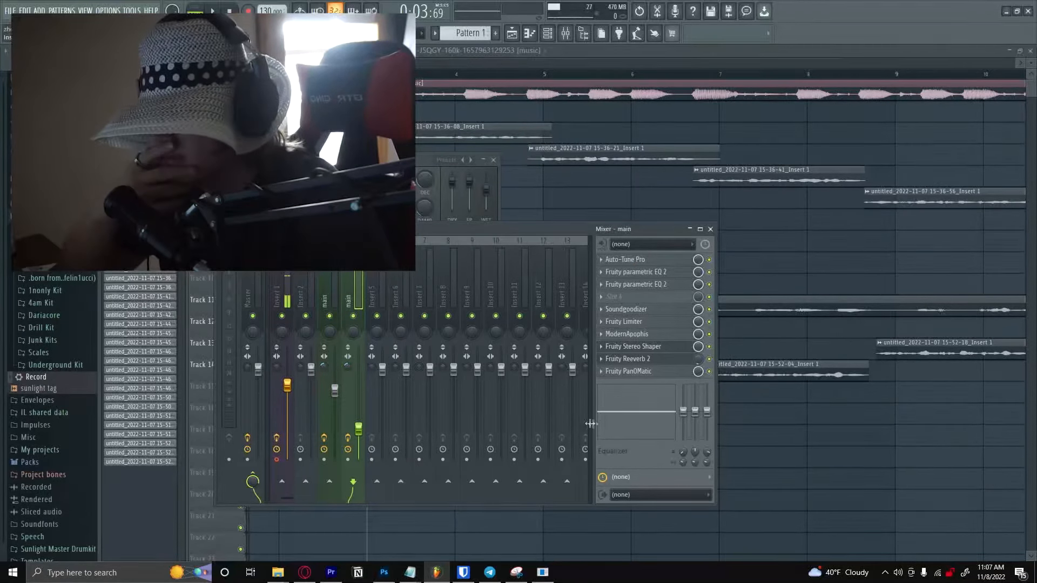
pyautogui.click(628, 347)
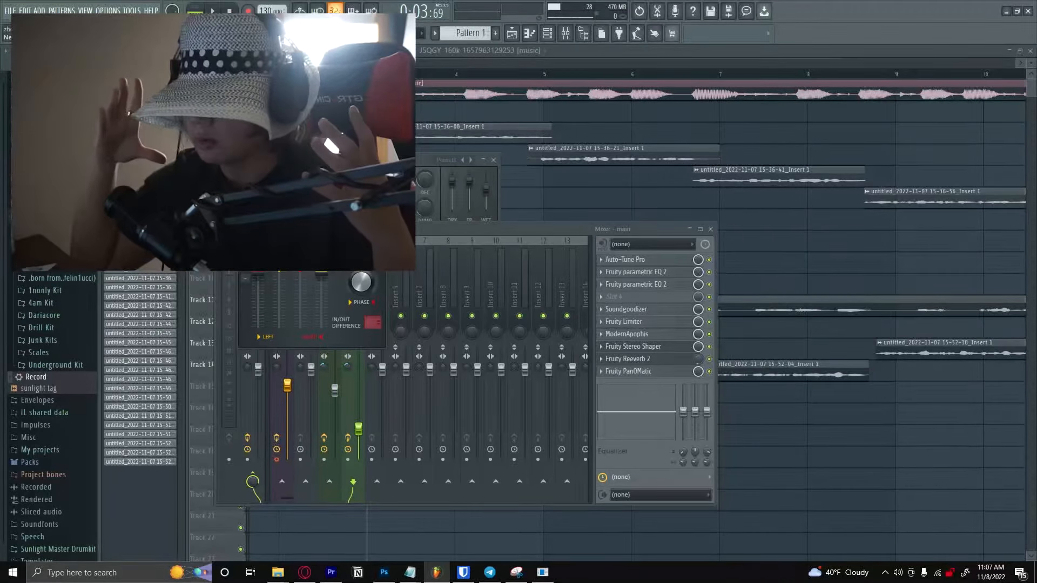
pyautogui.click(633, 381)
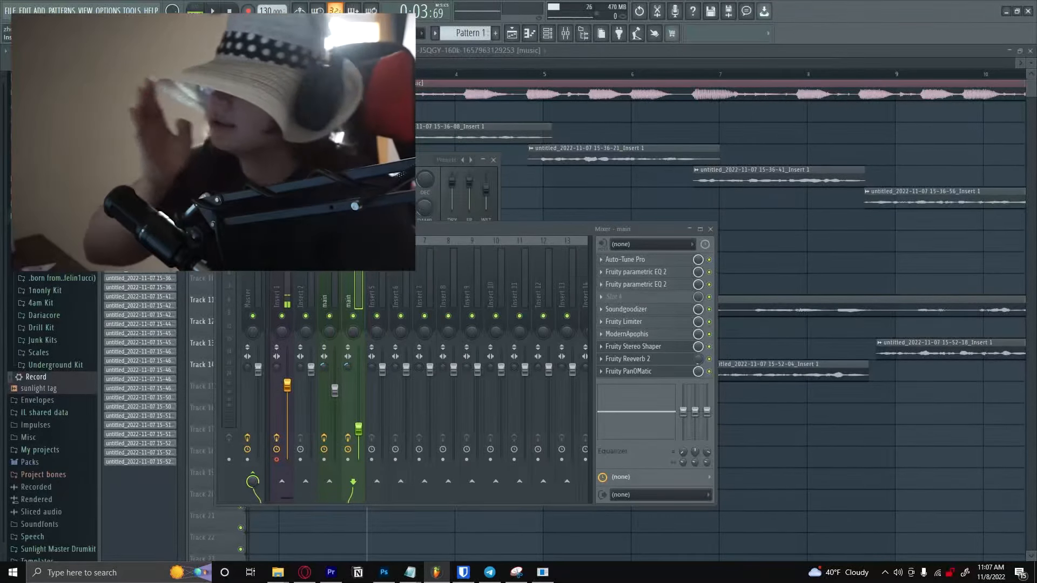
# Step: Clear the open plugin windows and play the song from about bar 3 to listen to the vocal mix
pyautogui.rightClick(614, 196)
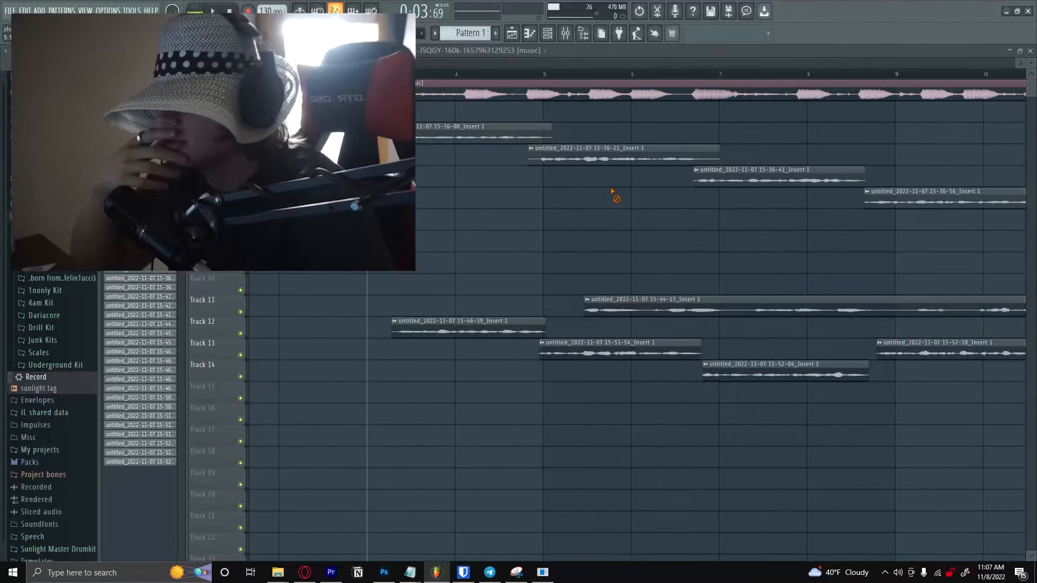
pyautogui.click(566, 33)
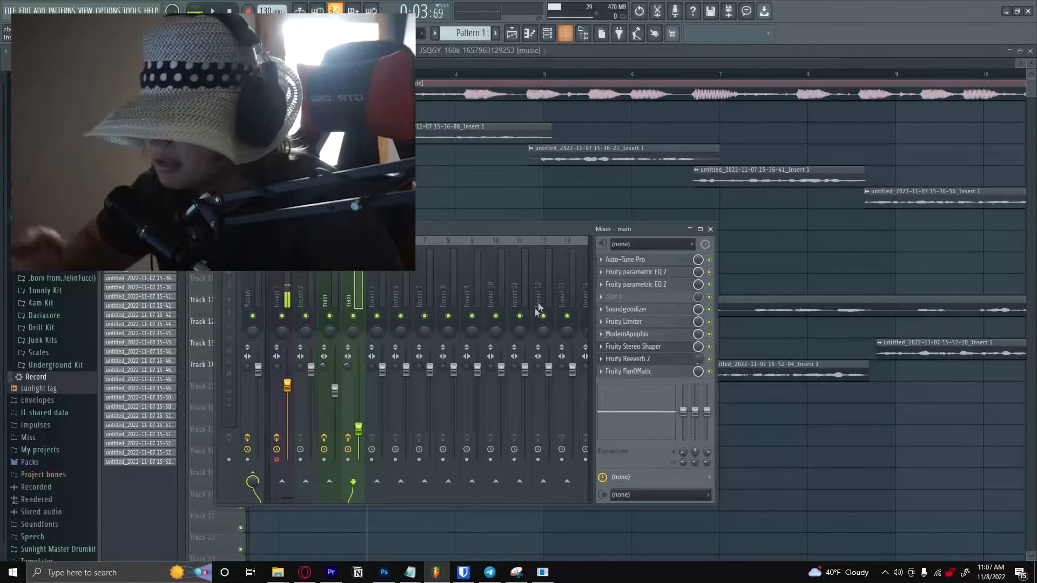
pyautogui.press('space')
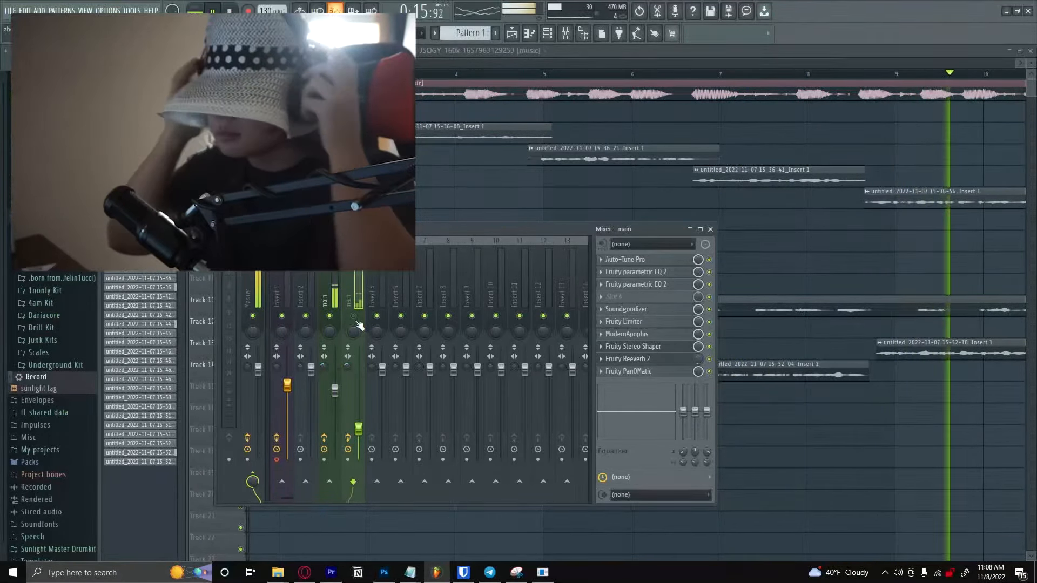
pyautogui.press('space')
pyautogui.press('F9')
pyautogui.press('space')
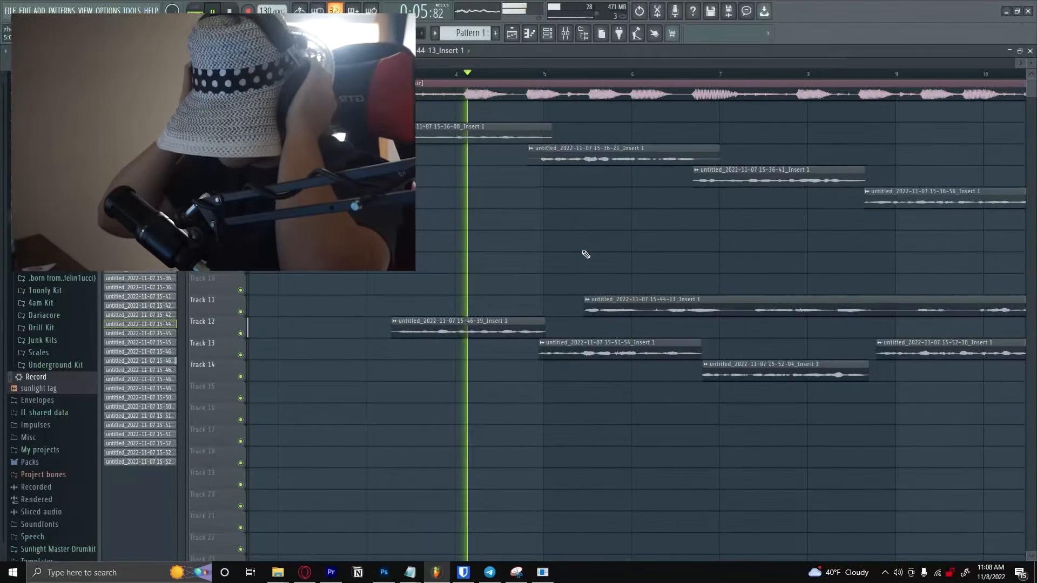
pyautogui.press('space')
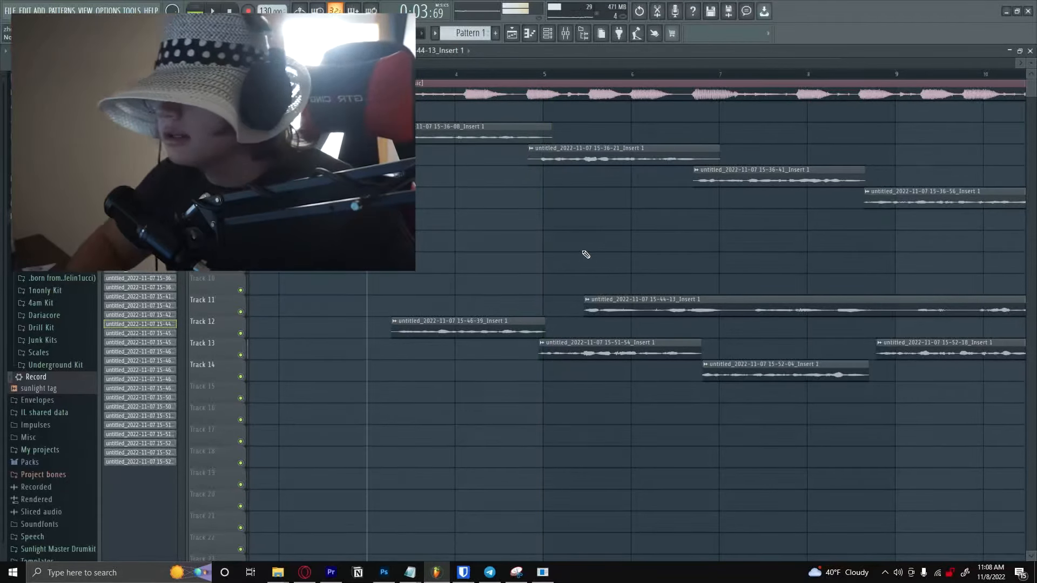
# Step: Mute the first main mixer track, enable the second main mixer track, and mute the beat's track in the playlist
pyautogui.click(566, 34)
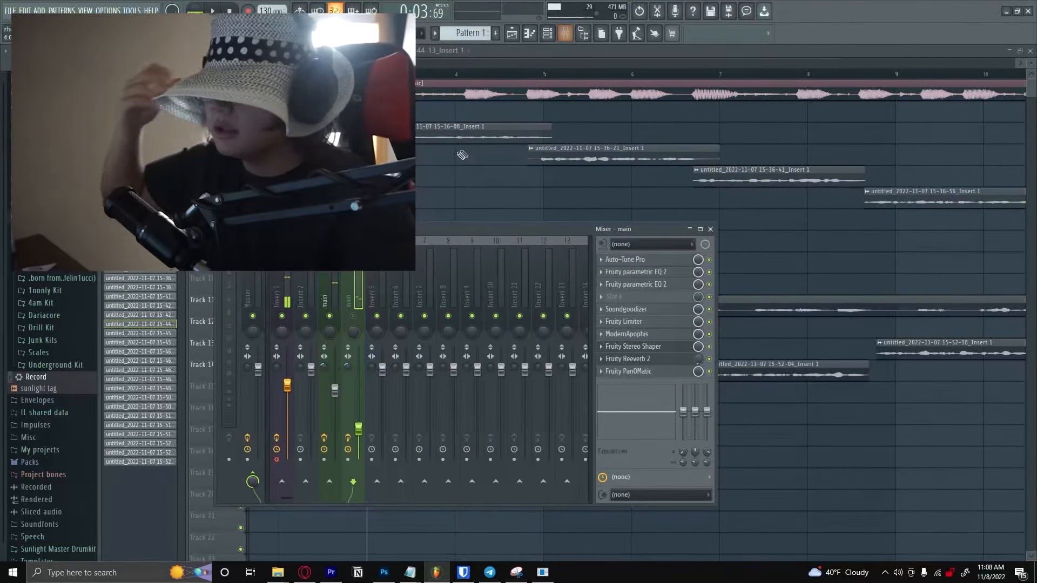
pyautogui.click(330, 315)
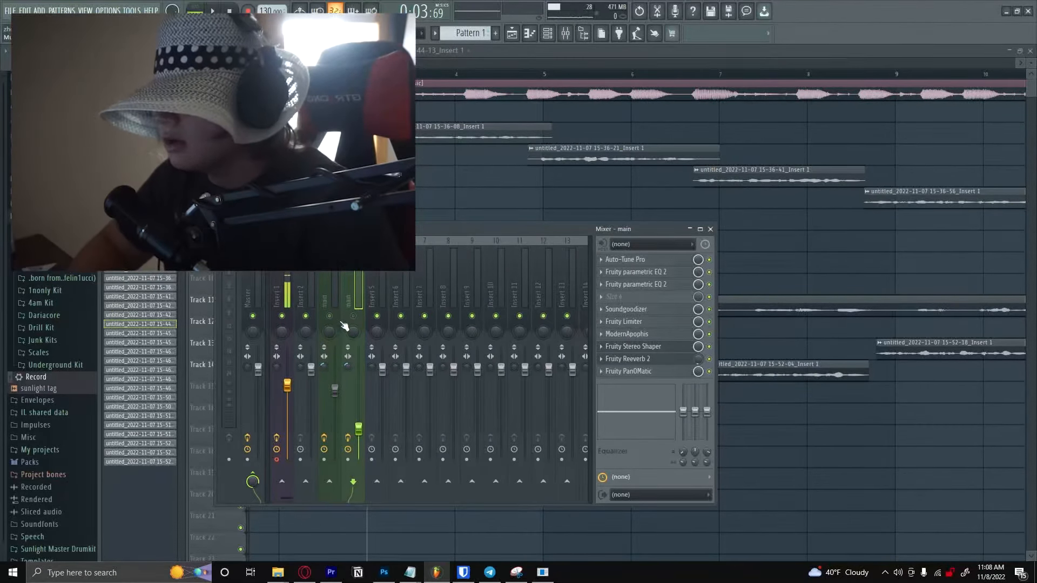
pyautogui.click(353, 316)
pyautogui.click(240, 96)
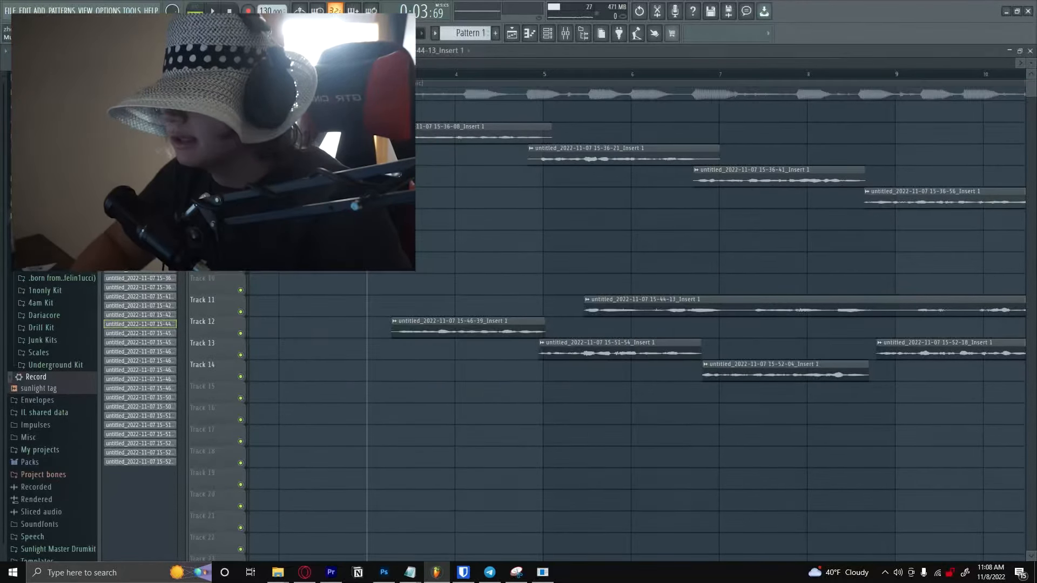
# Step: Isolate playlist tracks 11 to 14 and play their vocals, and replay the full arrangement with the beat
pyautogui.rightClick(241, 334)
pyautogui.rightClick(241, 334)
pyautogui.rightClick(241, 333)
pyautogui.press('space')
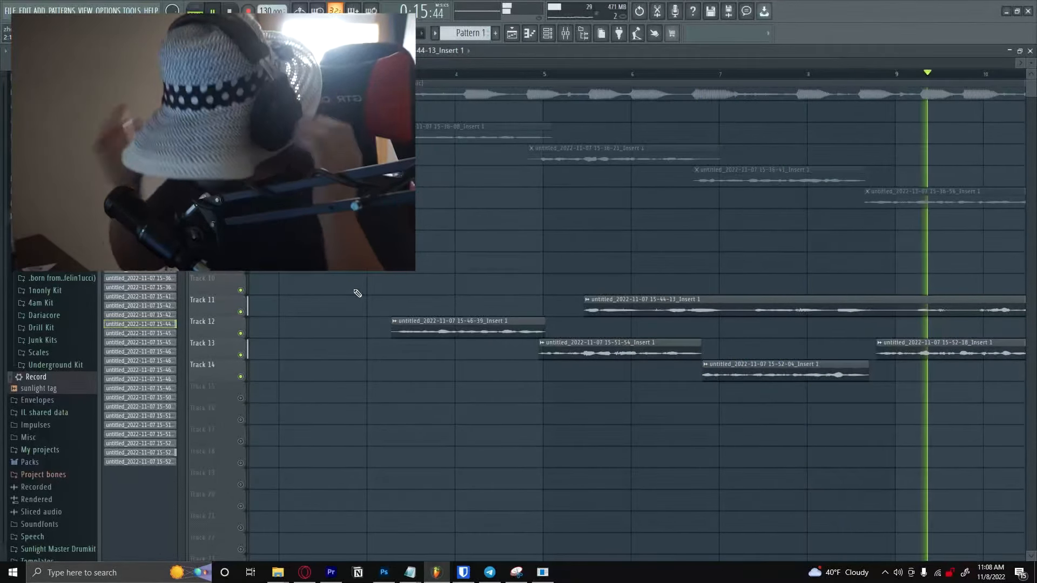
pyautogui.press('space')
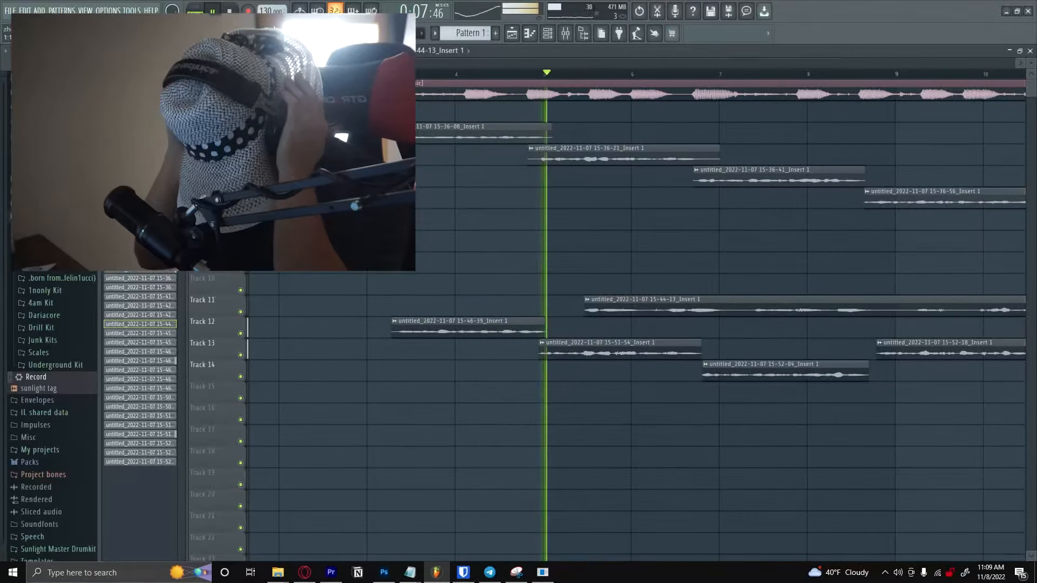
pyautogui.press('space')
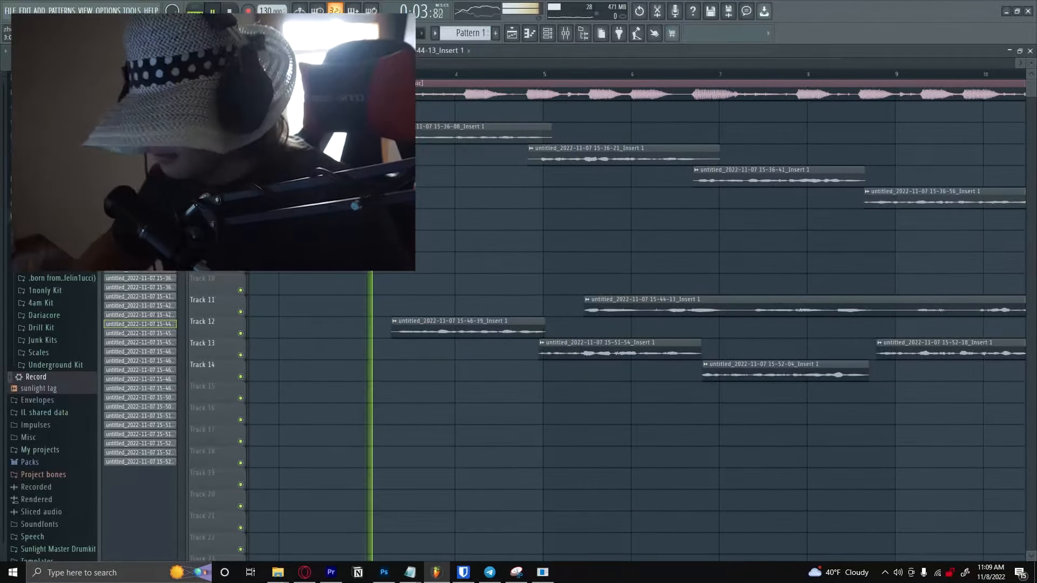